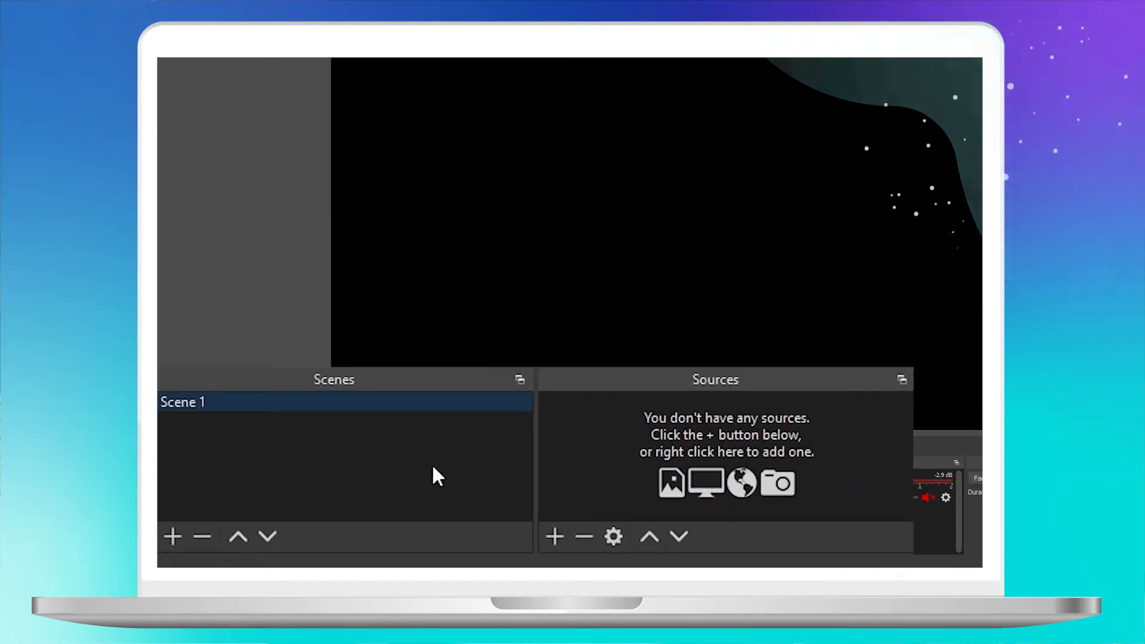
# Add a new scene named Screen Capture.
pyautogui.click(172, 536)
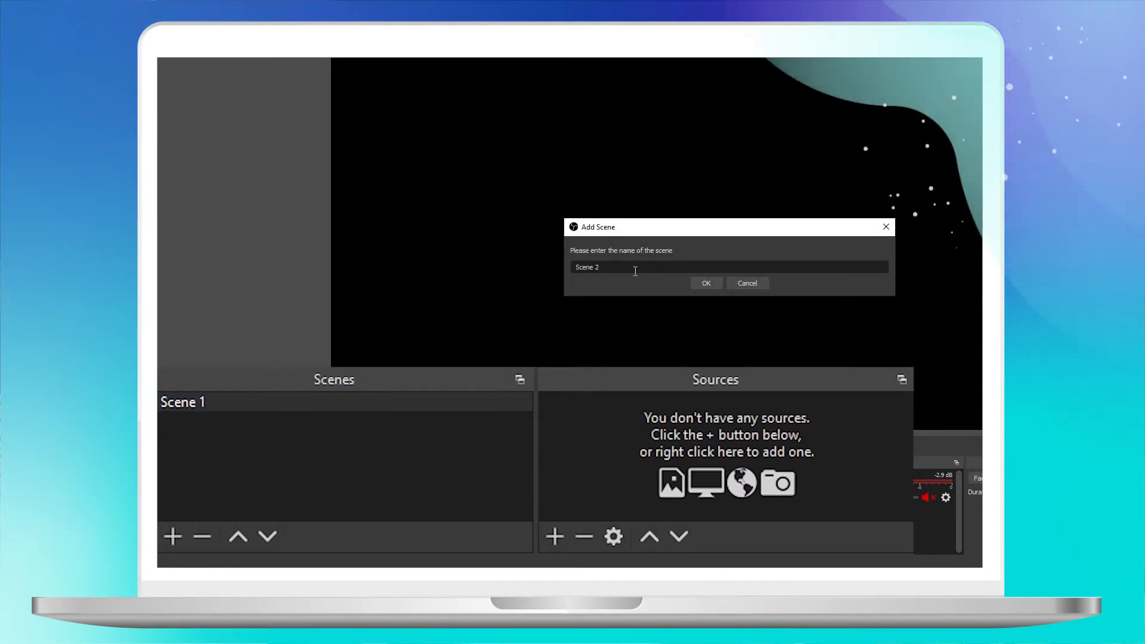
pyautogui.press('BackSpace')
pyautogui.write('Sc')
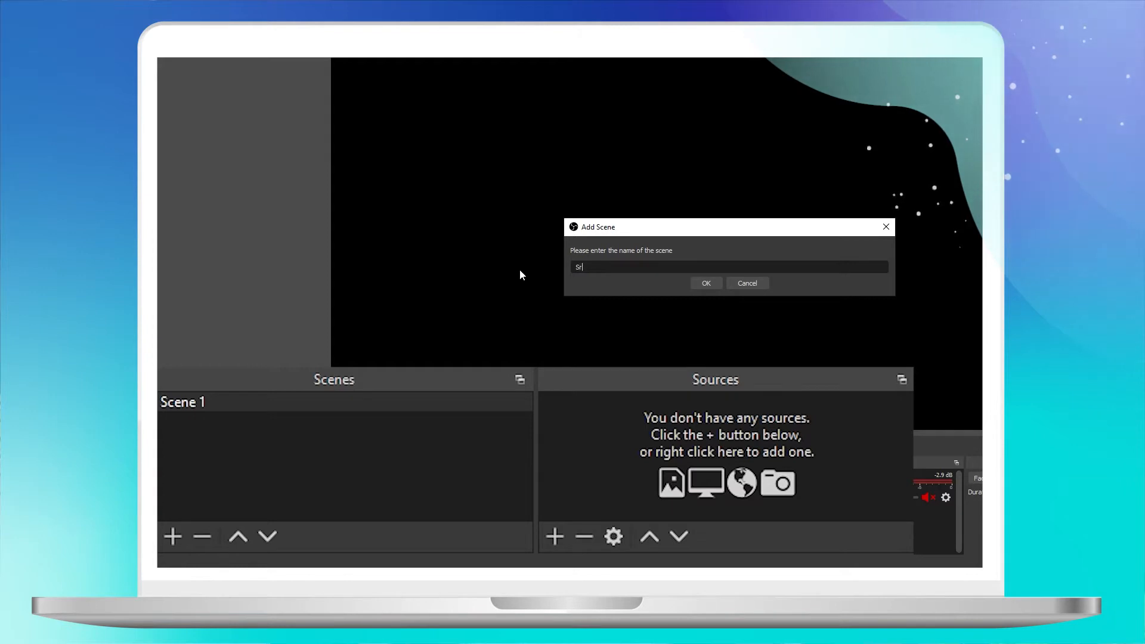
pyautogui.write('reen Capture')
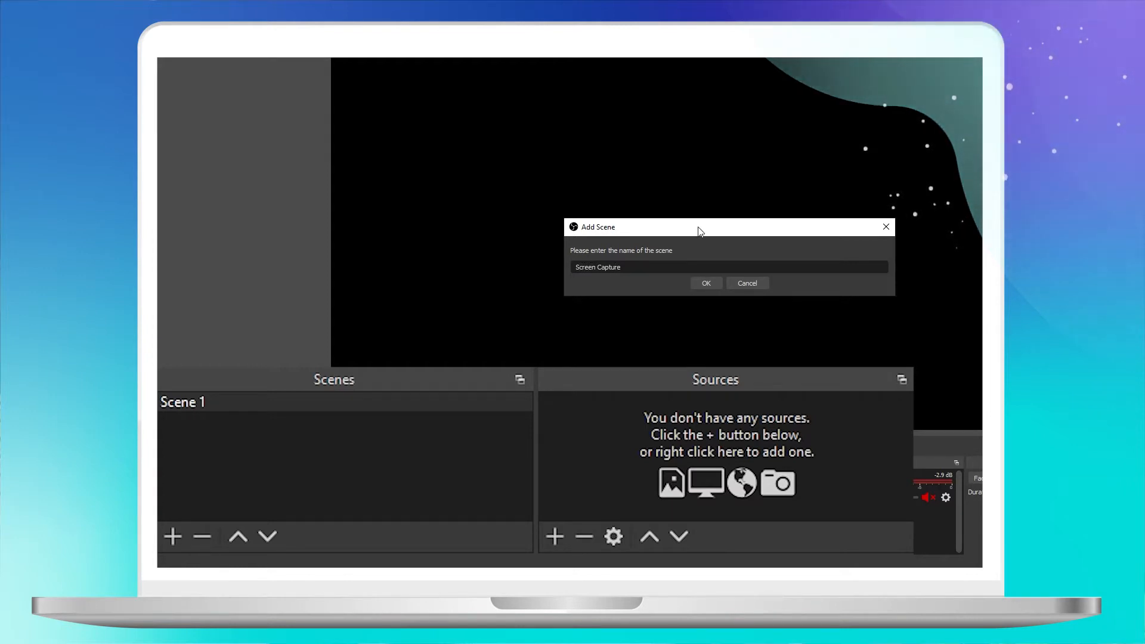
pyautogui.click(704, 283)
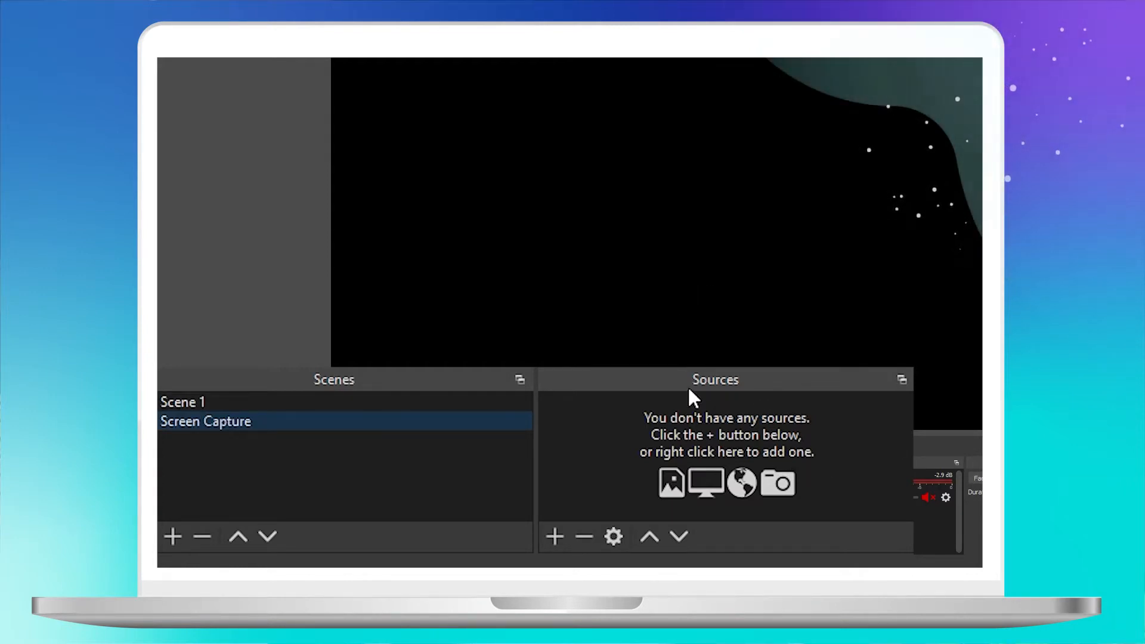
# Add a Display Capture source to the Screen Capture scene, capturing Display 1: 1920x1080 @ 0,0 (Primary Monitor).
pyautogui.click(554, 535)
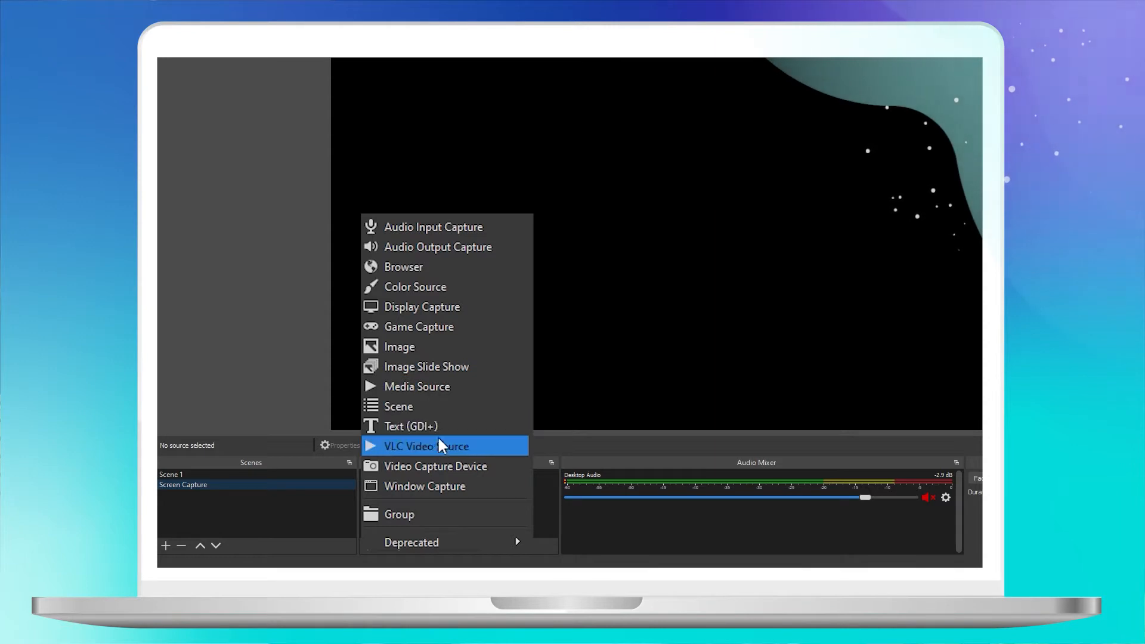
pyautogui.click(446, 305)
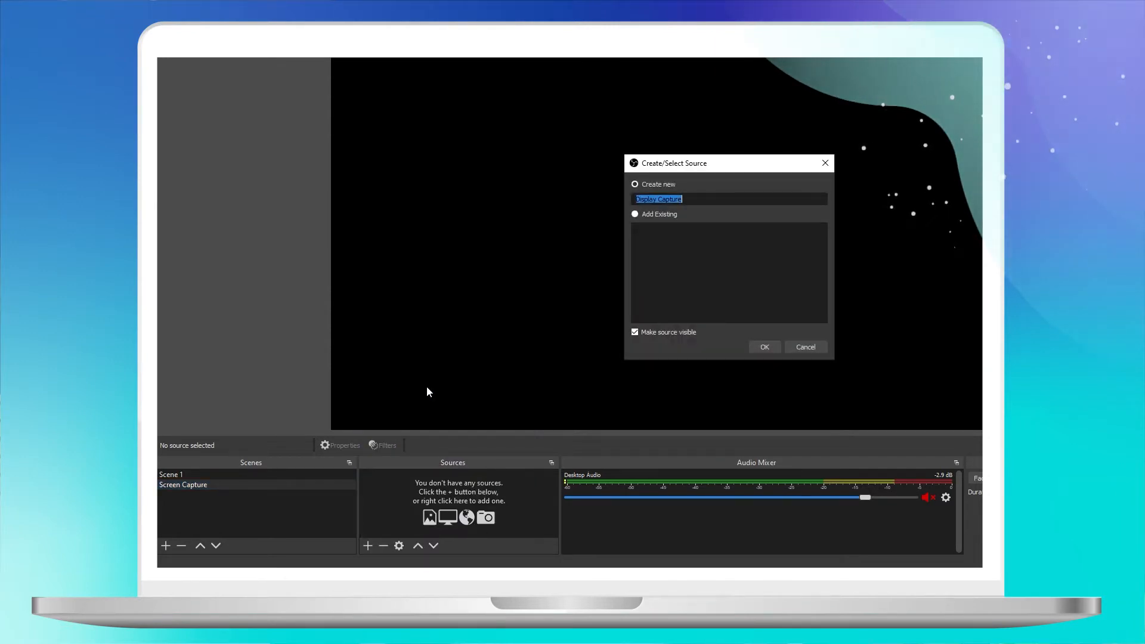
pyautogui.click(765, 347)
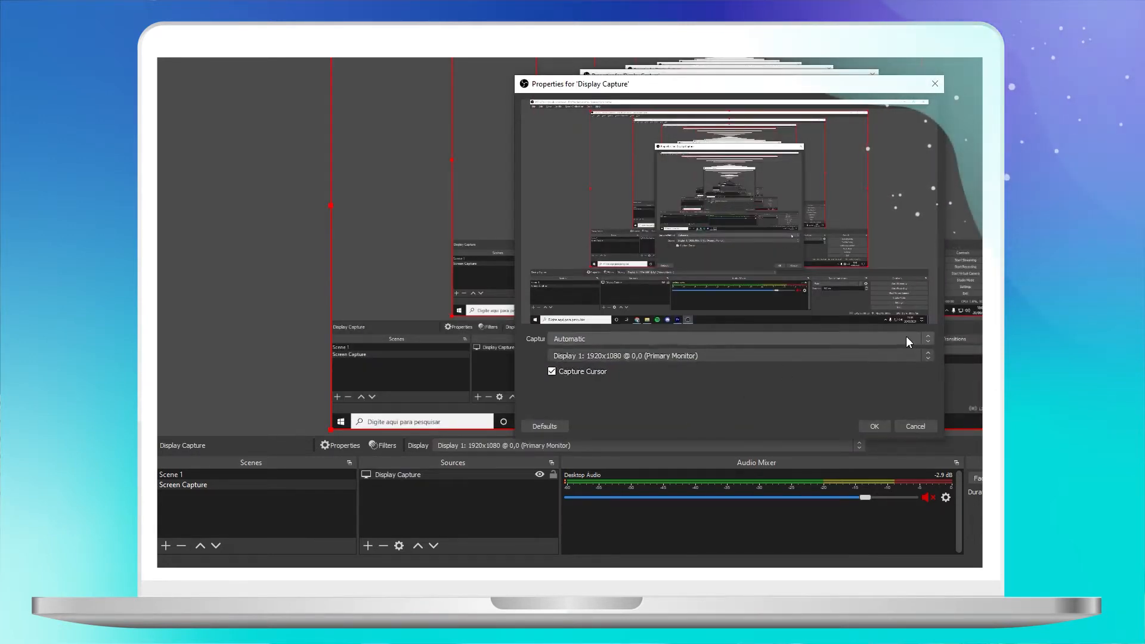
pyautogui.click(841, 361)
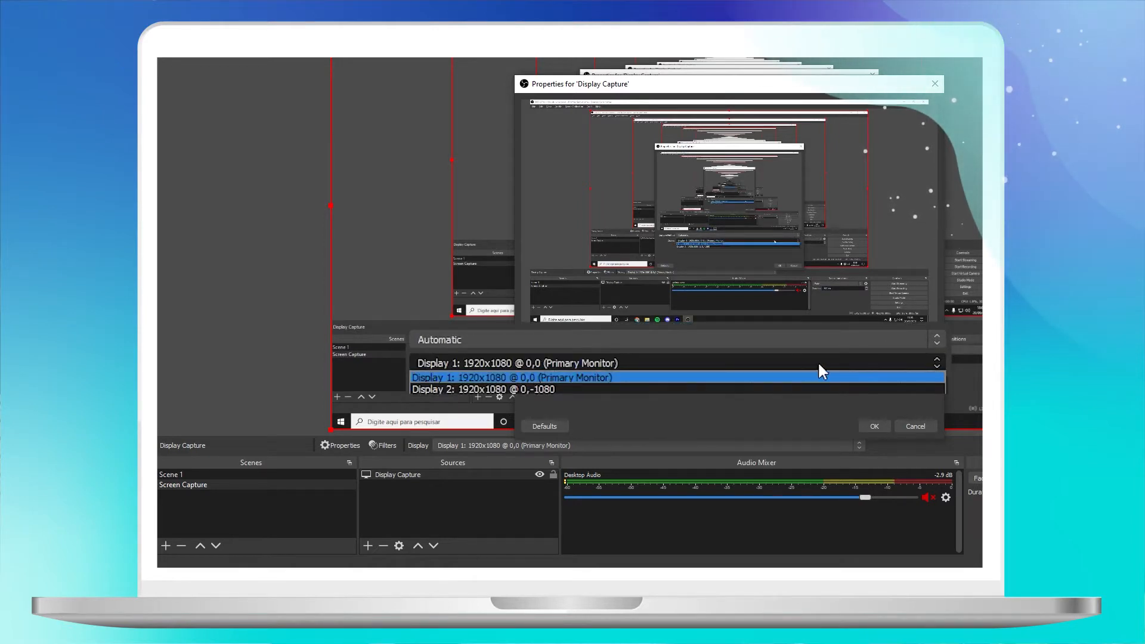
pyautogui.click(585, 377)
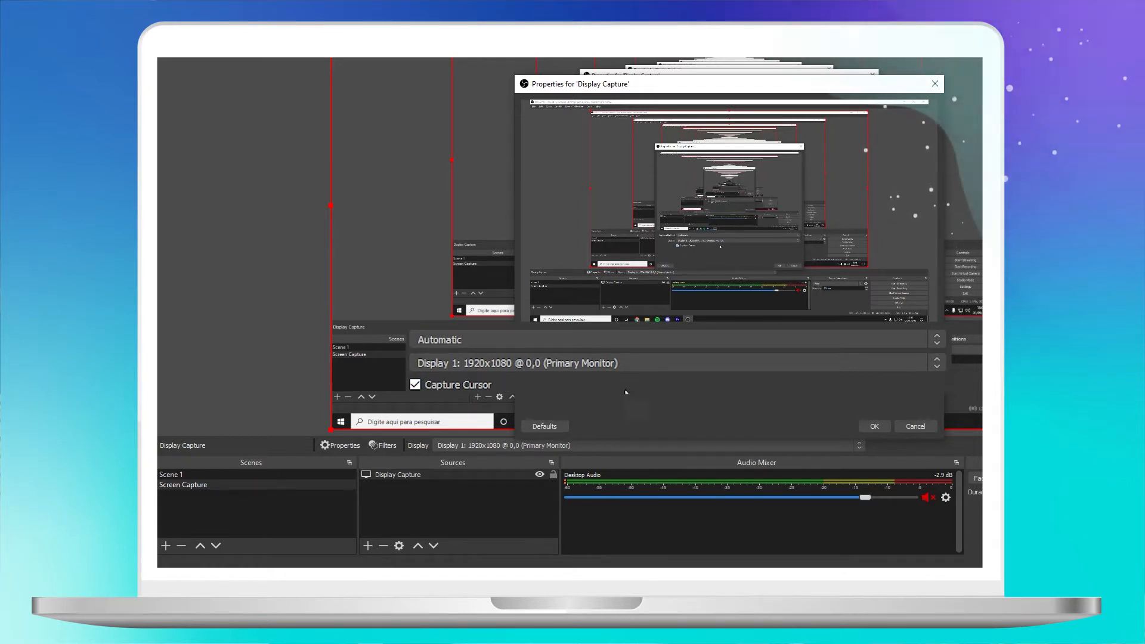
pyautogui.click(874, 426)
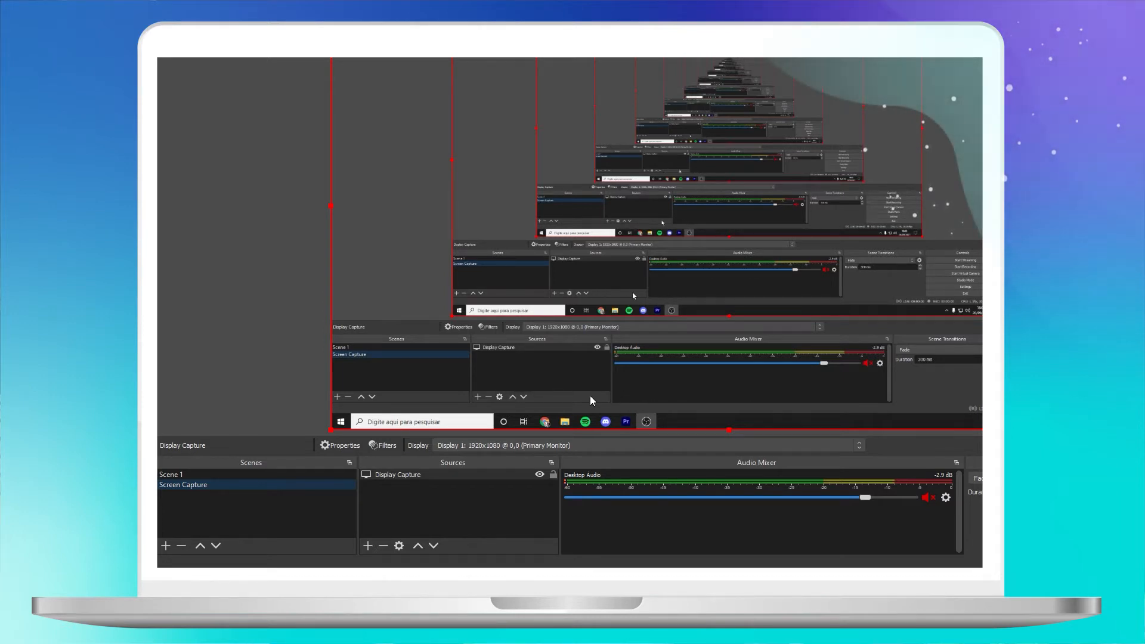
# Review the displays available to the Display Capture source, keeping Display 1 as the captured monitor.
pyautogui.click(607, 441)
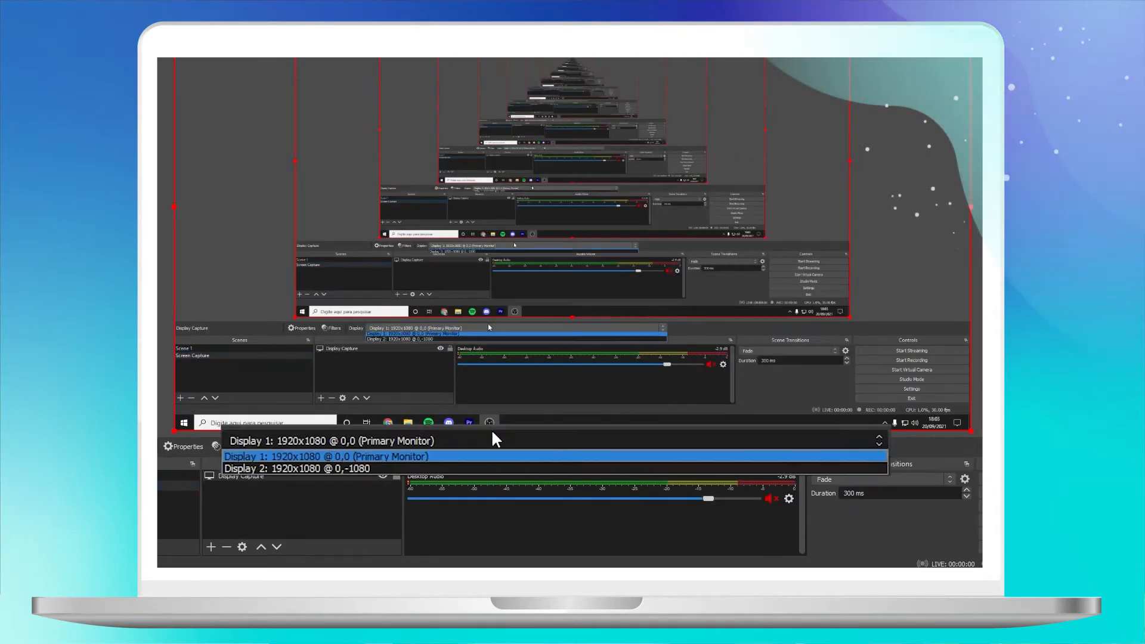
pyautogui.click(608, 441)
pyautogui.click(607, 441)
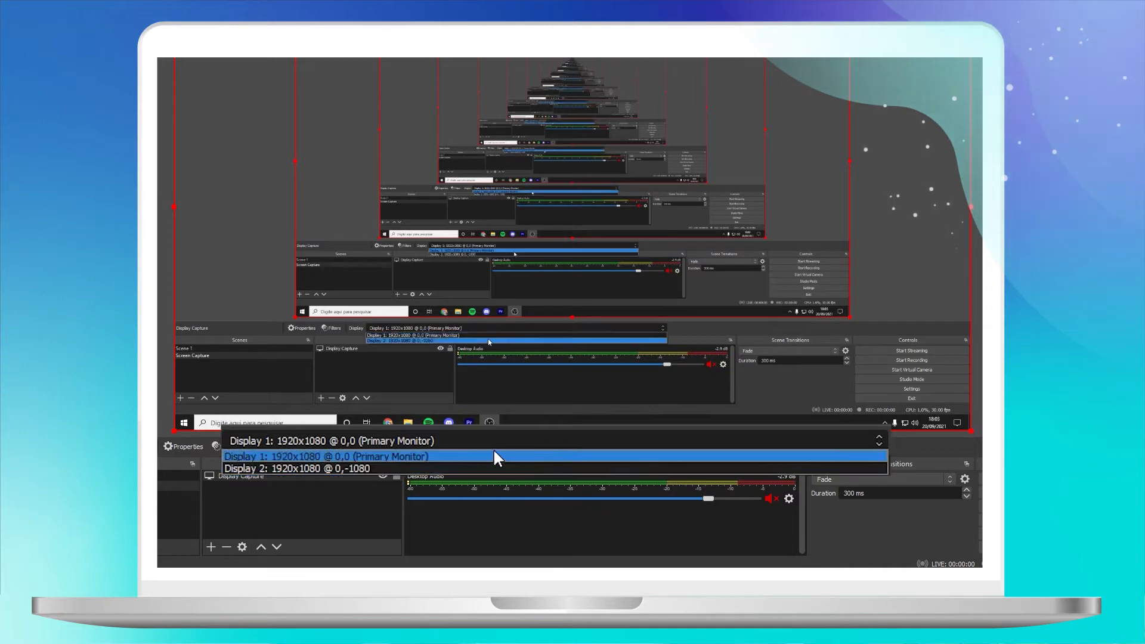
pyautogui.click(492, 456)
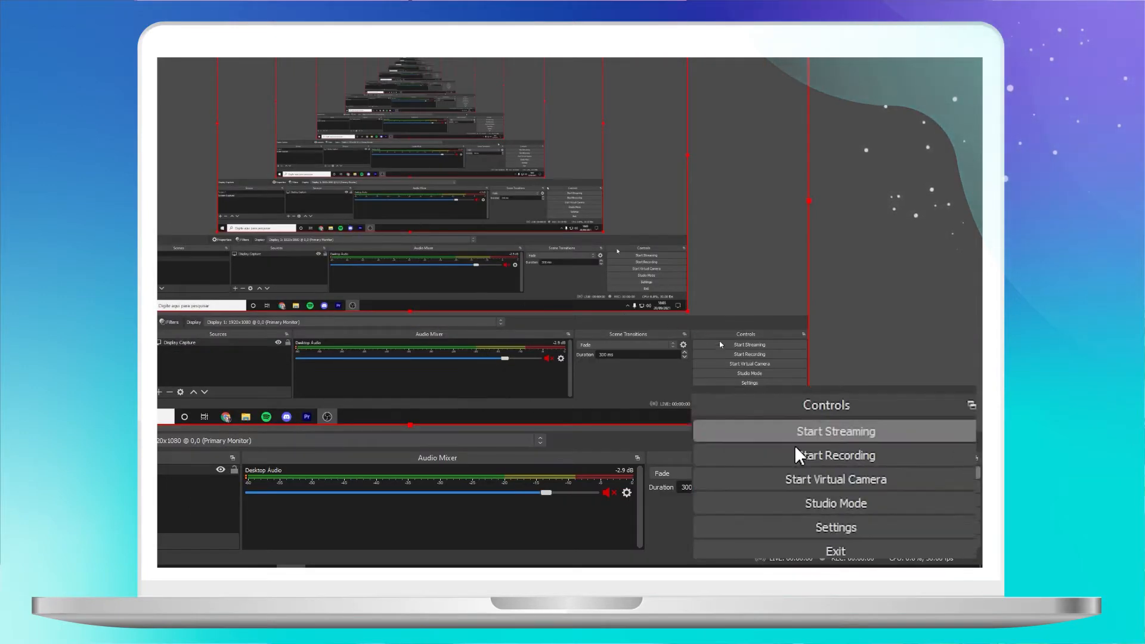
# Choose the Videos folder as the recording path in the Output settings.
pyautogui.click(898, 528)
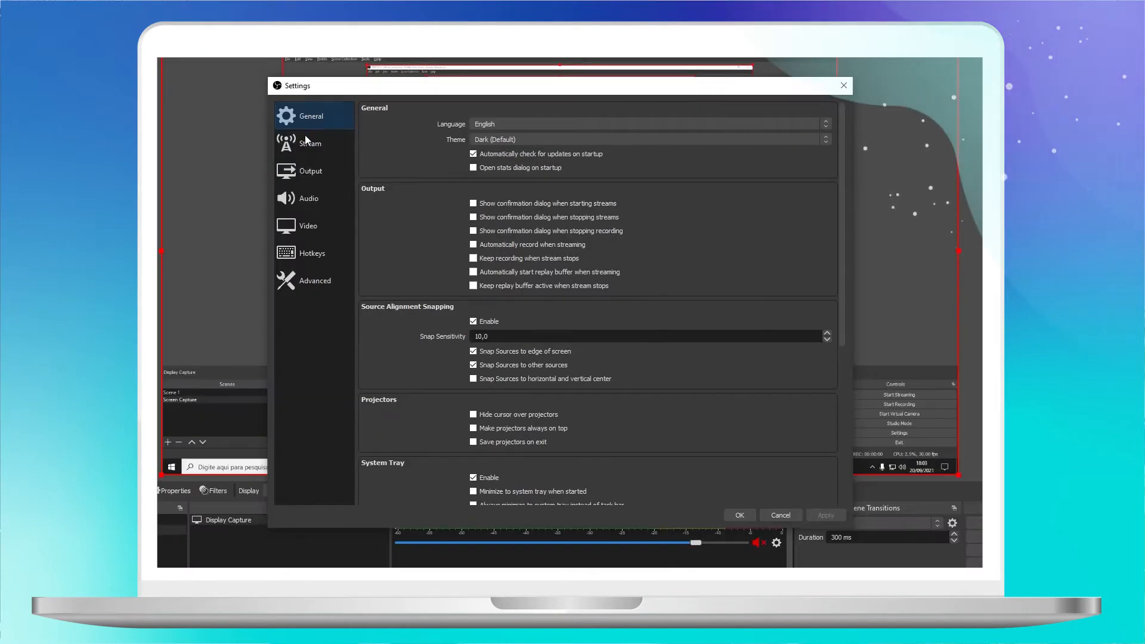
pyautogui.click(165, 178)
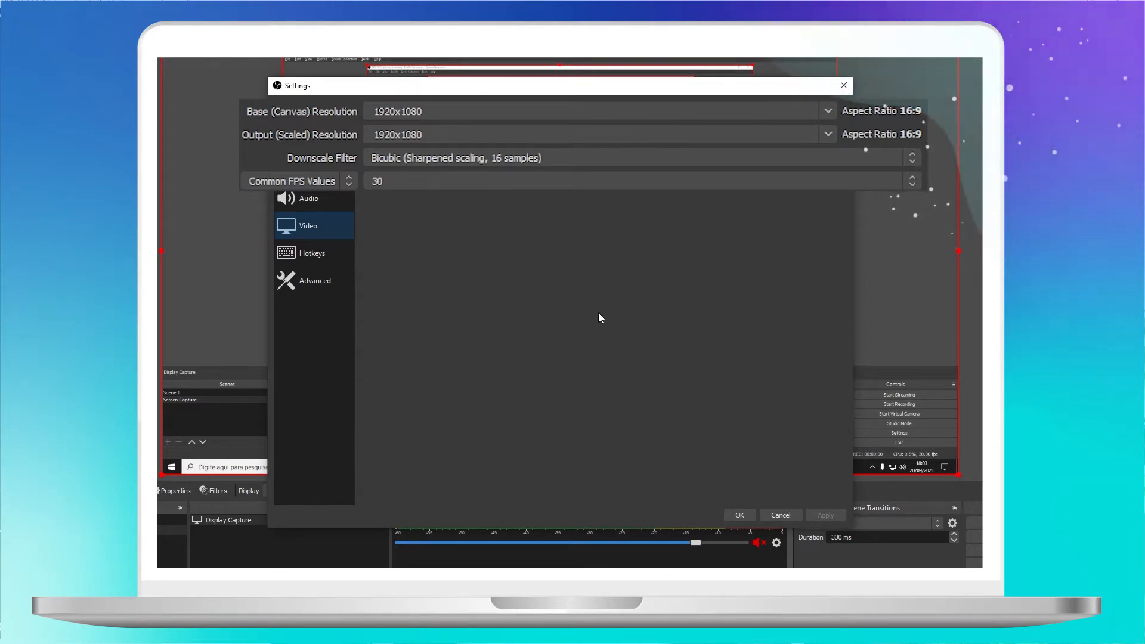
pyautogui.click(320, 172)
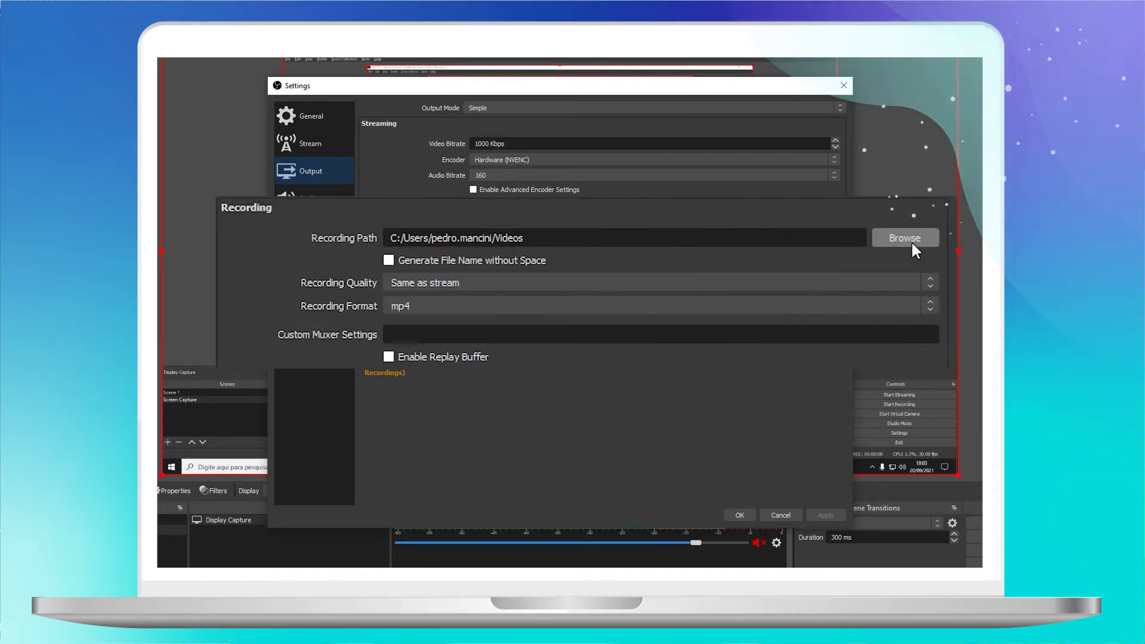
pyautogui.click(911, 242)
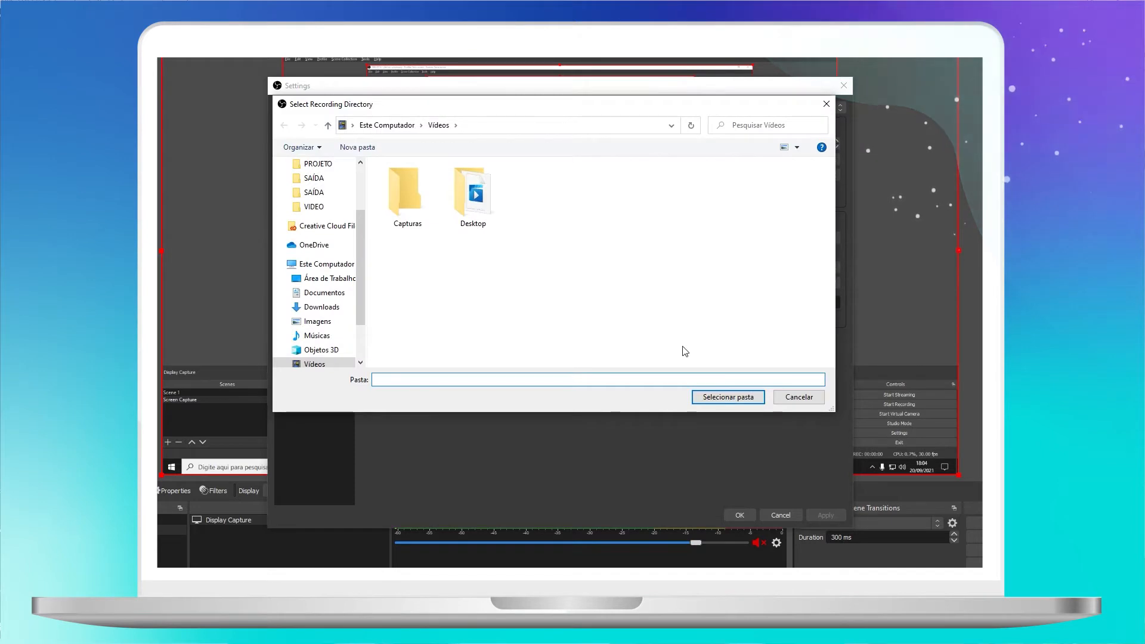
pyautogui.click(729, 398)
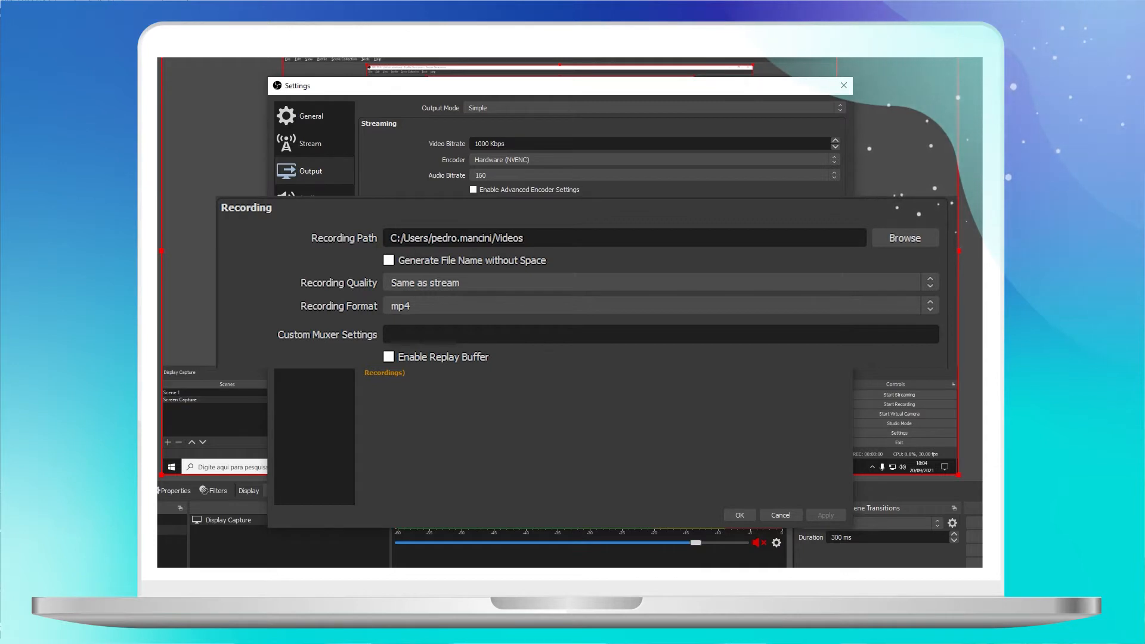
# Set the recording quality to High Quality, Medium File Size and save the settings.
pyautogui.click(490, 282)
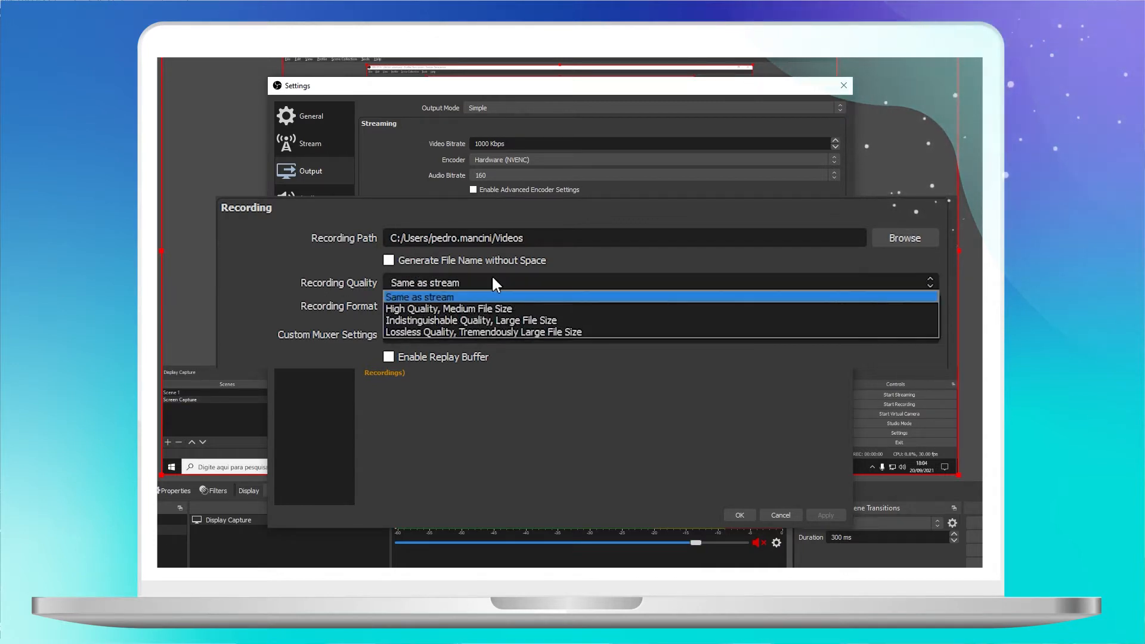
pyautogui.click(481, 309)
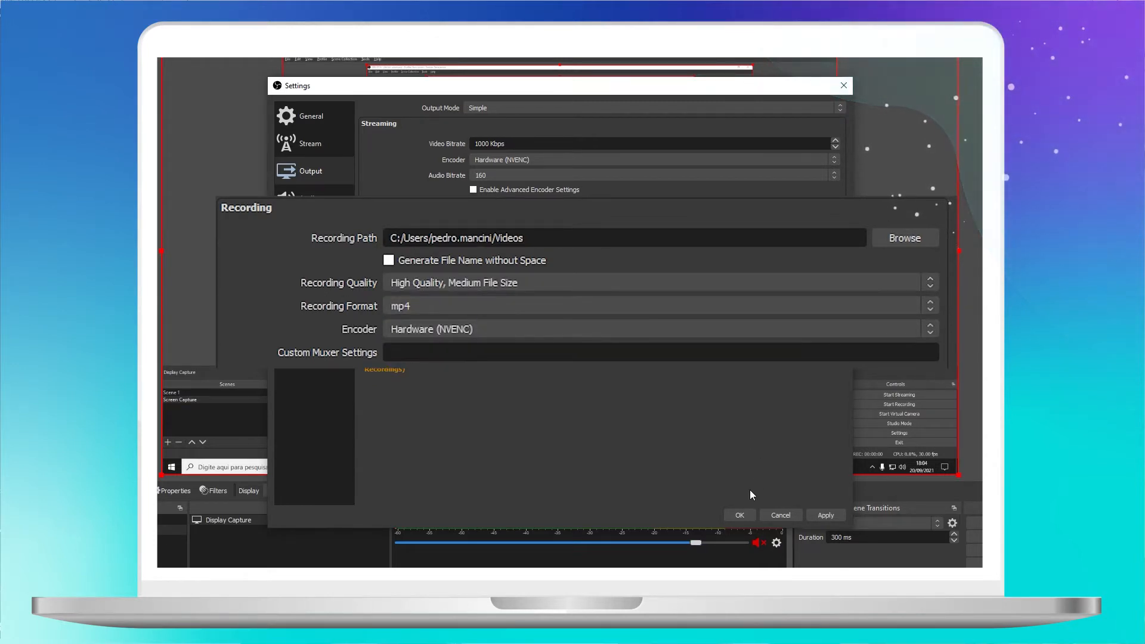
pyautogui.click(738, 515)
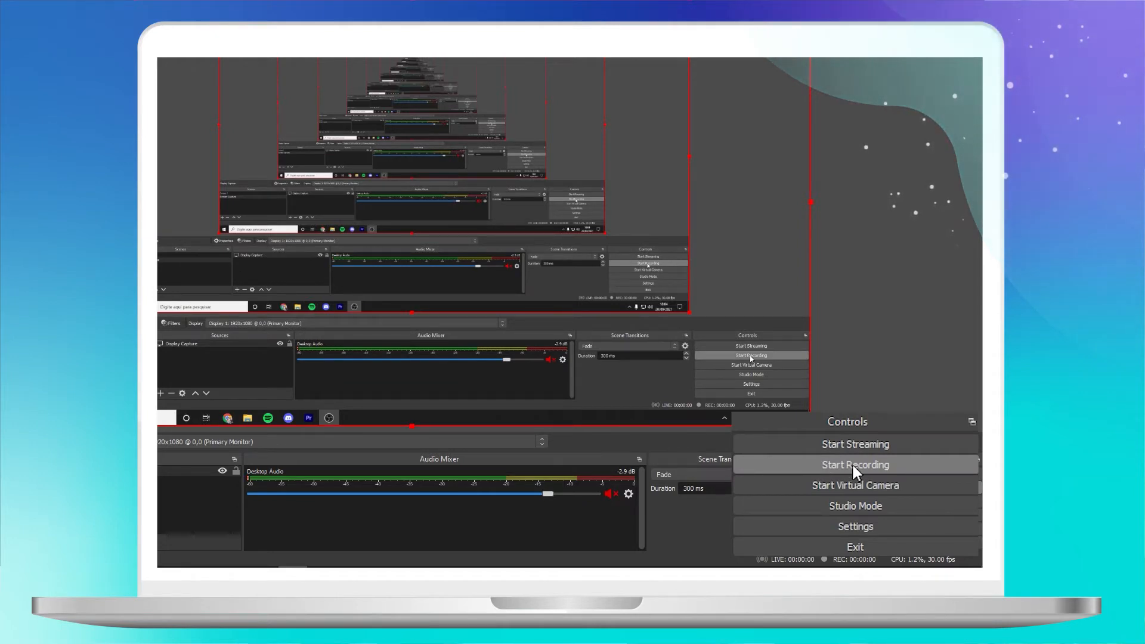
# Record a short clip of the screen, stop it, and locate the saved video in the Videos folder in File Explorer.
pyautogui.click(852, 466)
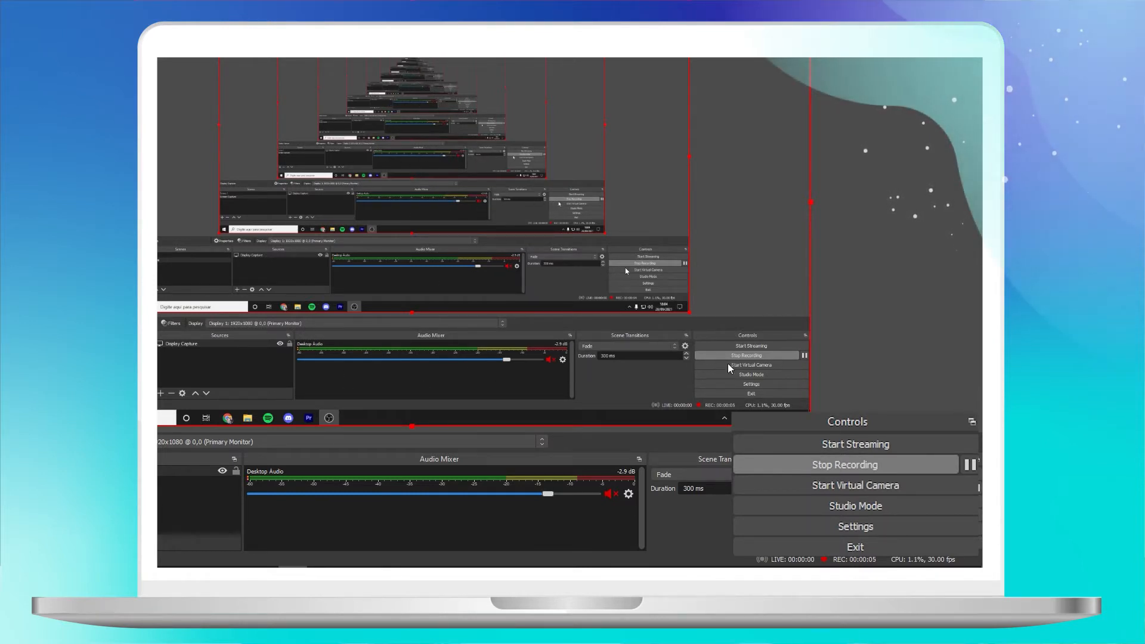
pyautogui.click(876, 466)
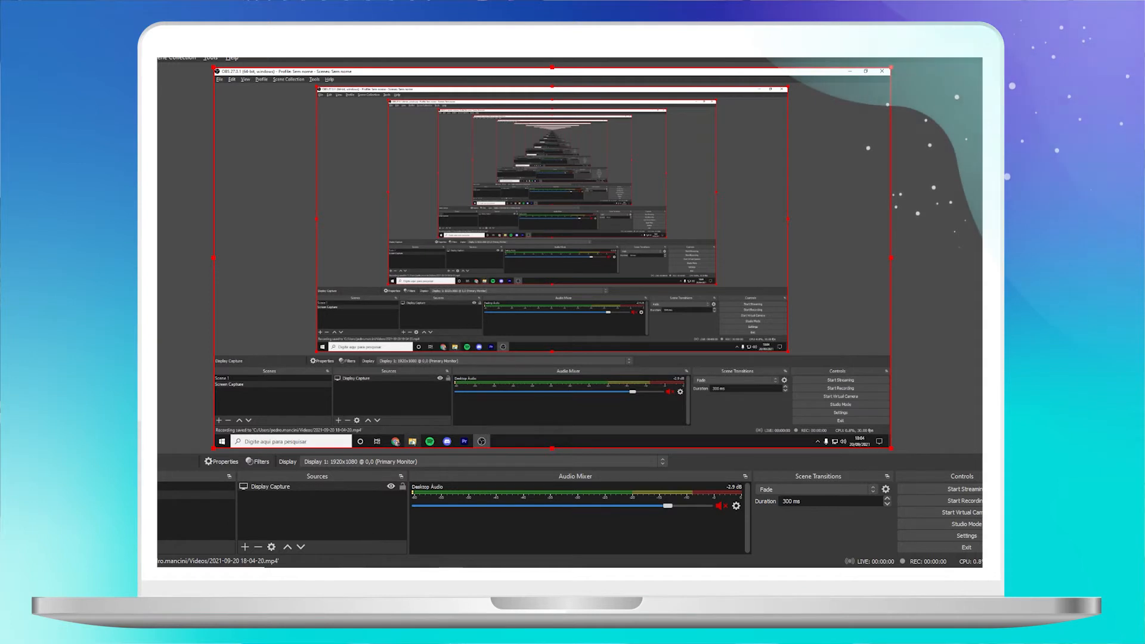
pyautogui.click(413, 442)
pyautogui.click(596, 235)
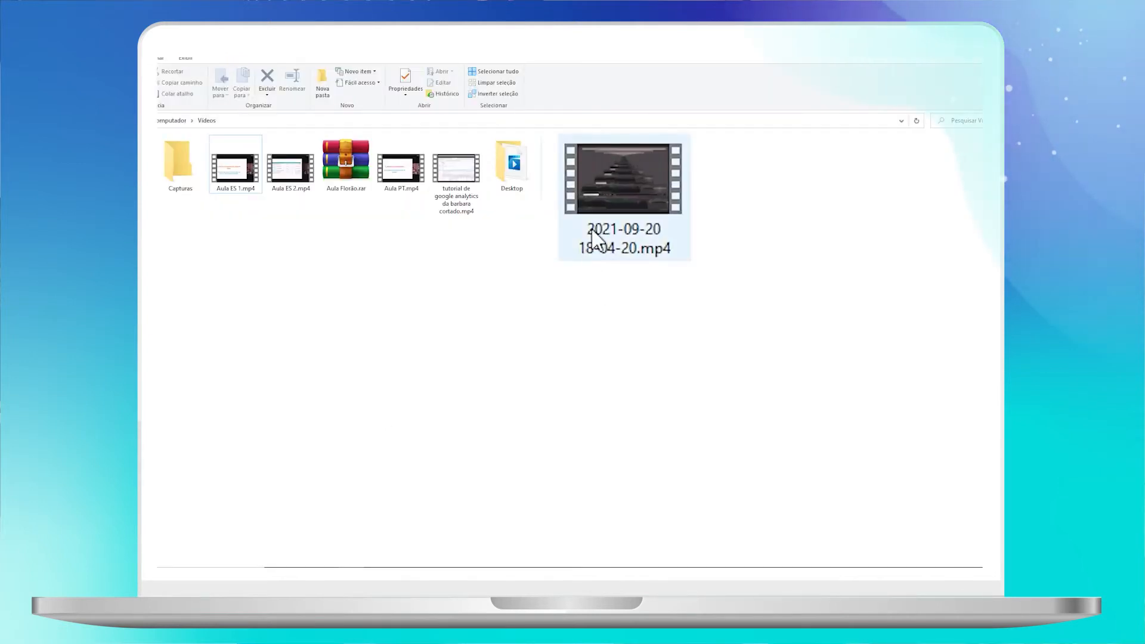
pyautogui.click(635, 236)
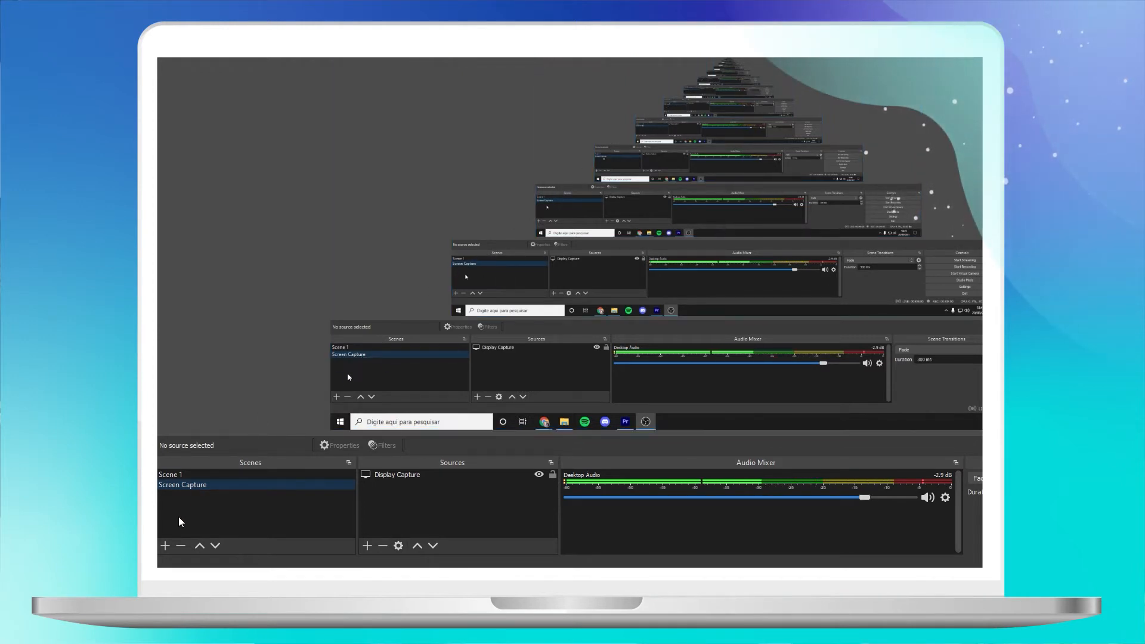
# Add a new scene named Presentation.
pyautogui.click(165, 545)
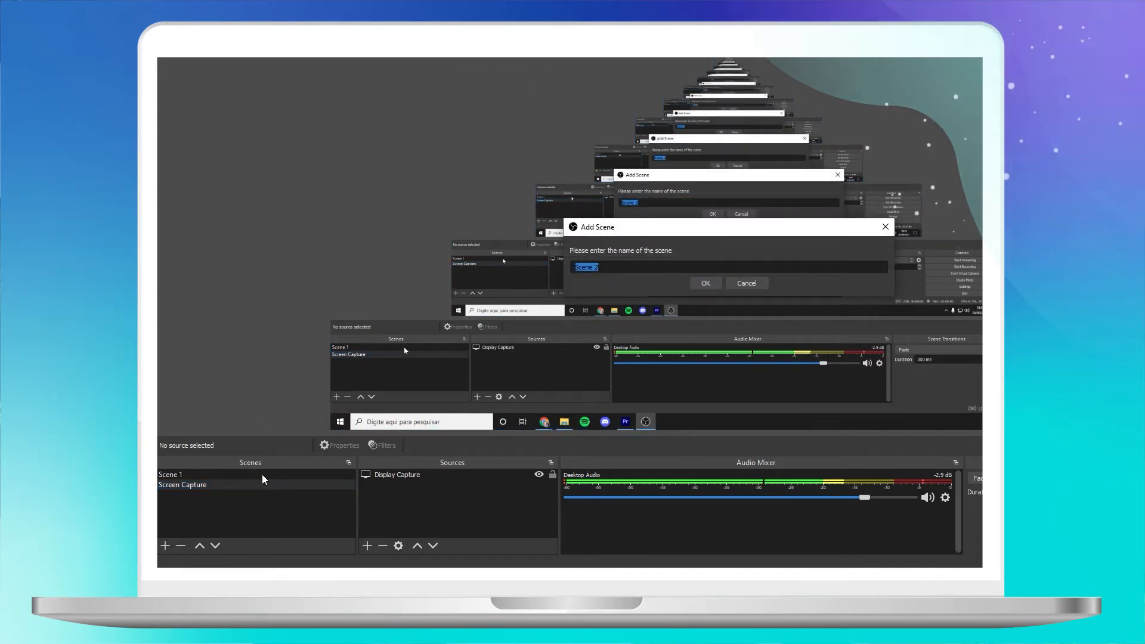
pyautogui.write('Presentation')
pyautogui.press('Return')
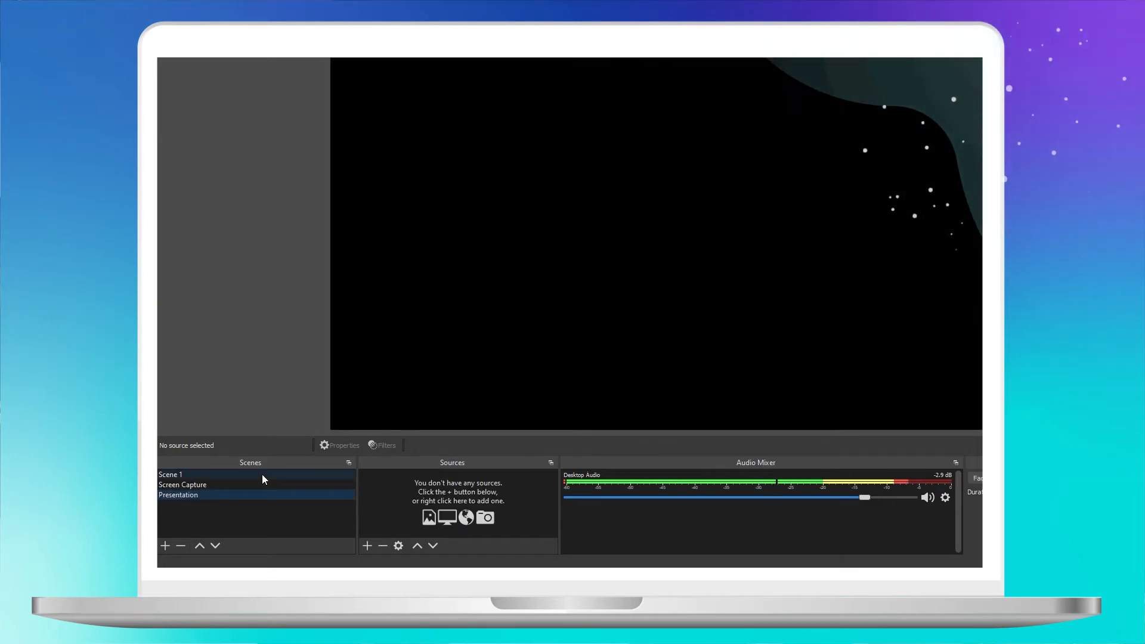
# Add a Window Capture source to the Presentation scene, capturing the SlideShow - Google Slides window in Google Chrome.
pyautogui.click(367, 545)
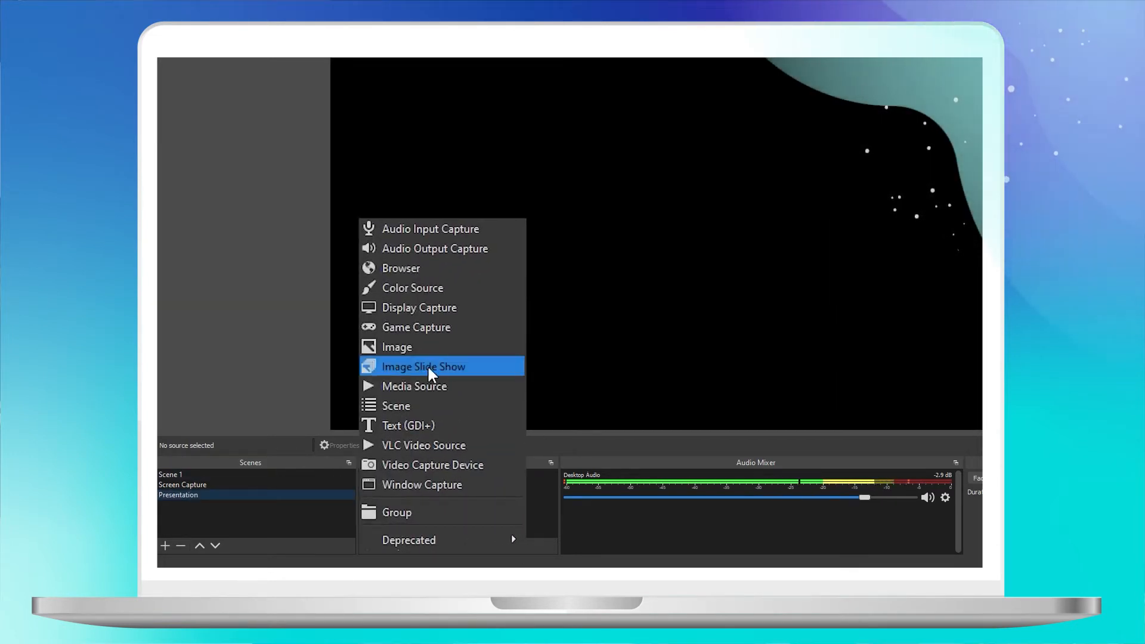
pyautogui.click(441, 485)
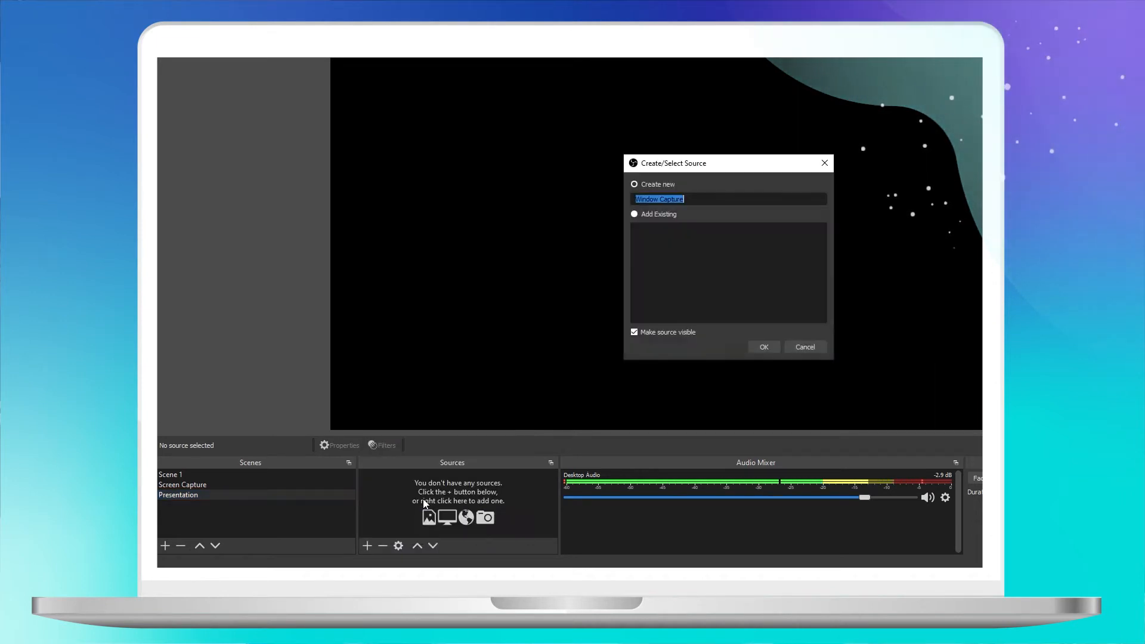
pyautogui.click(767, 342)
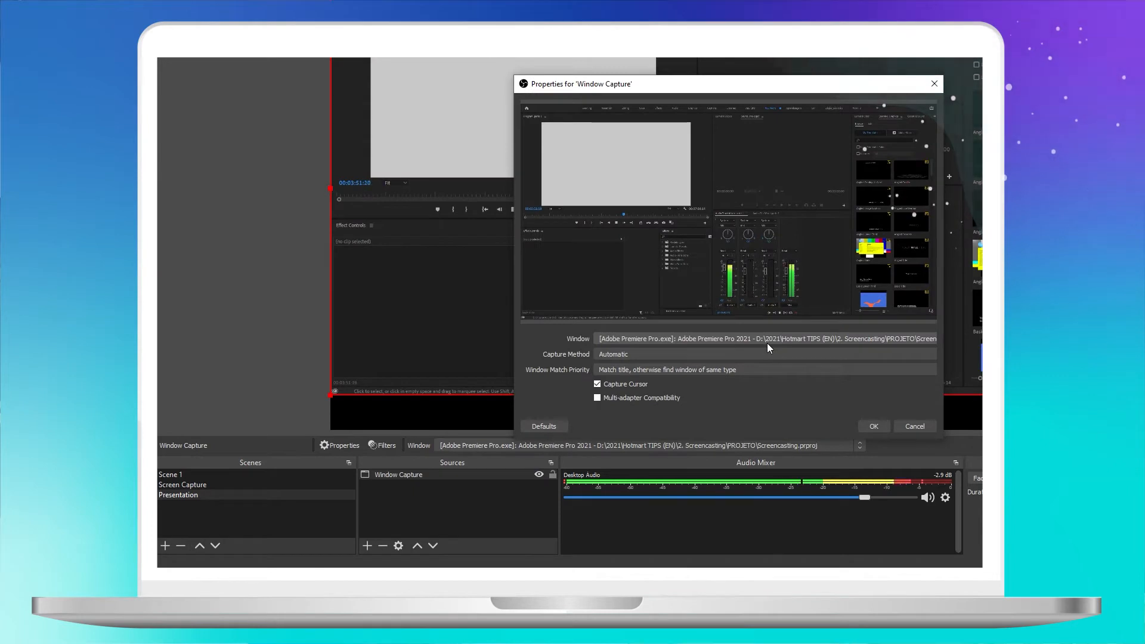
pyautogui.click(887, 338)
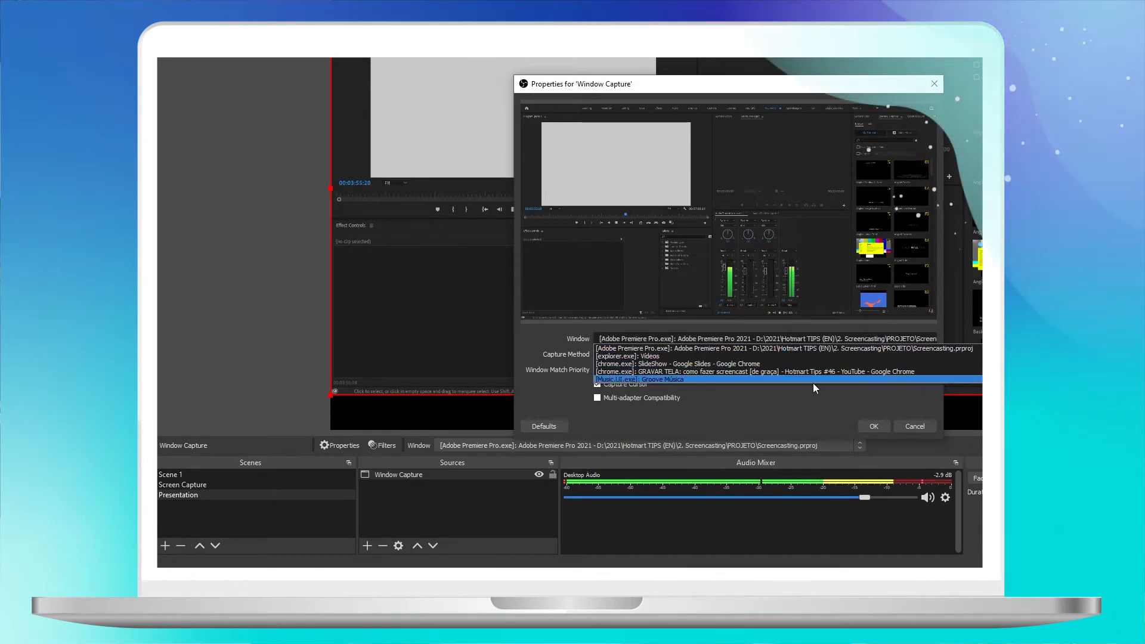
pyautogui.click(718, 364)
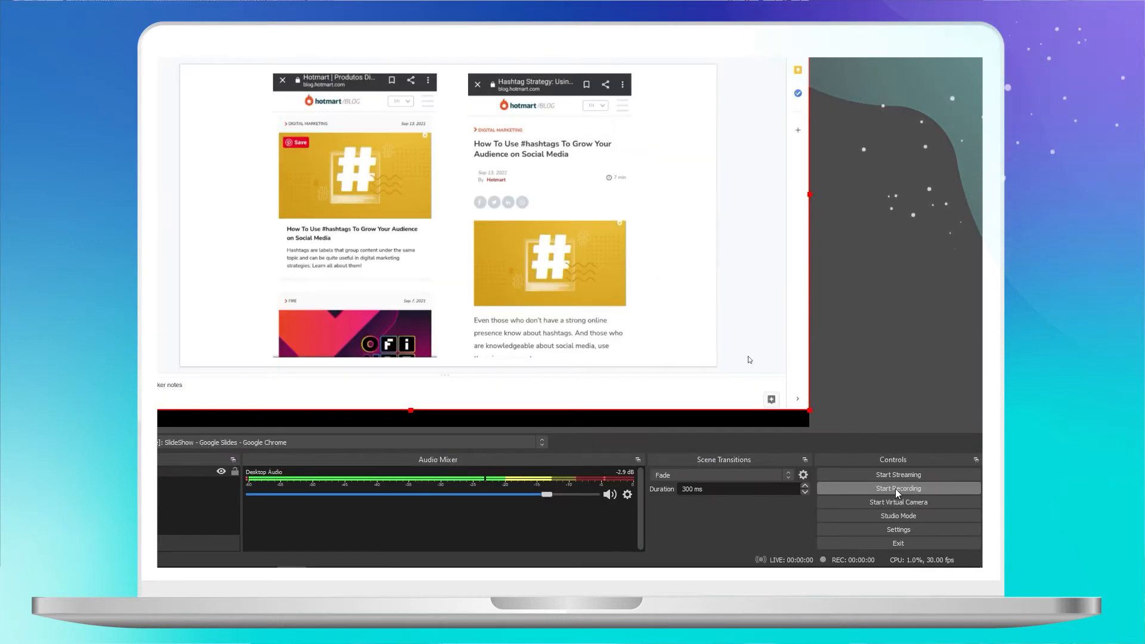
# Record the Google Slides presentation in full-screen mode, advance to the second slide, and stop the recording.
pyautogui.click(897, 489)
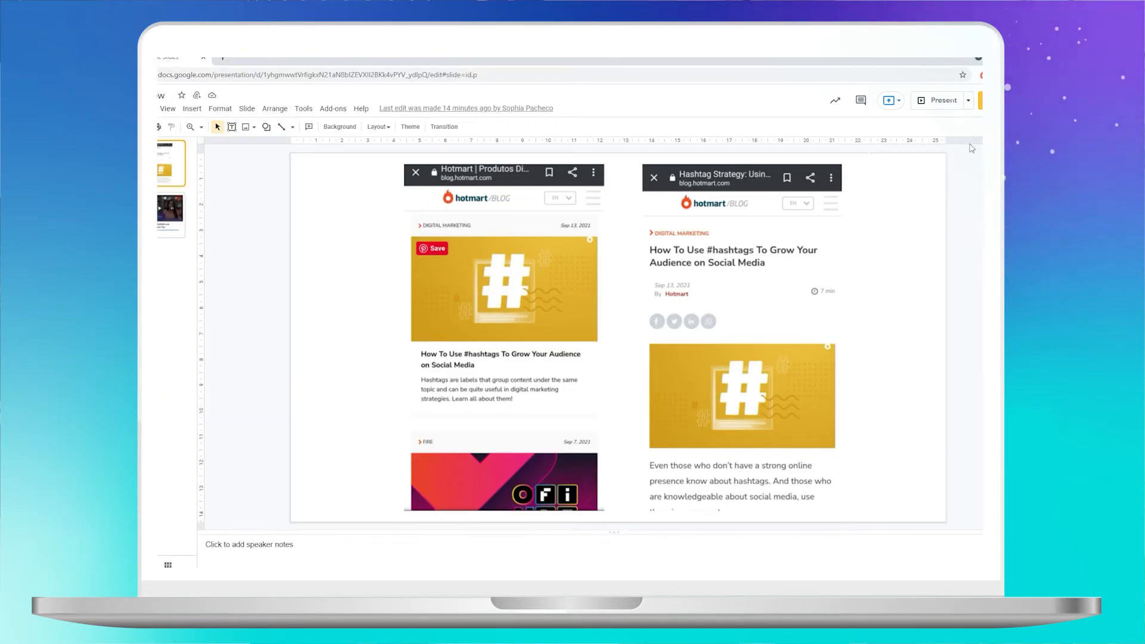
pyautogui.click(939, 100)
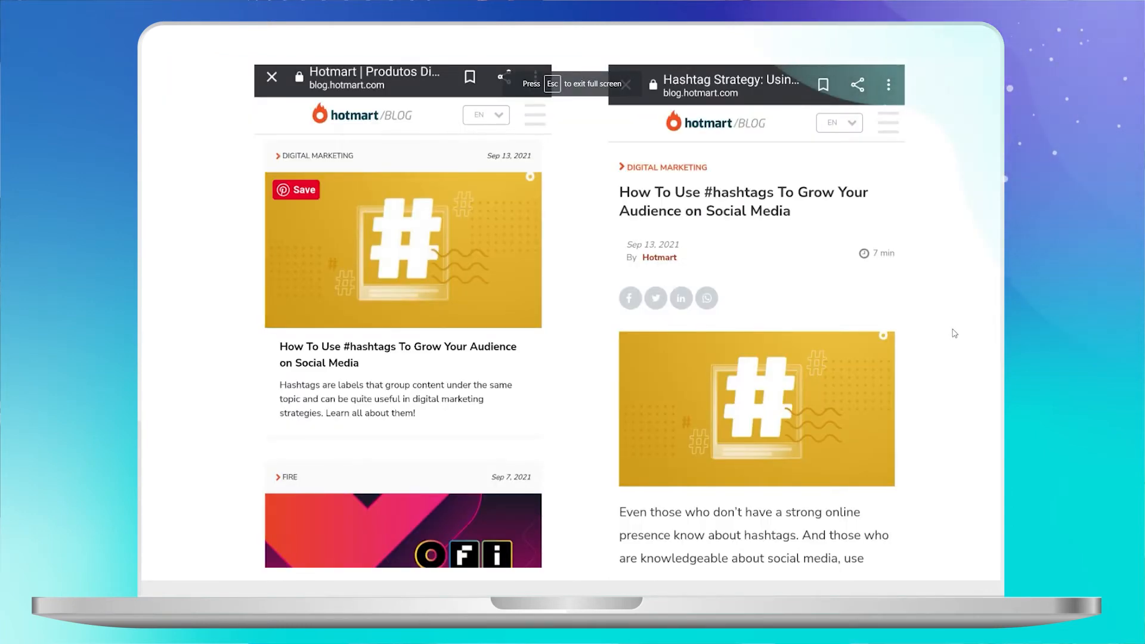
pyautogui.press('Right')
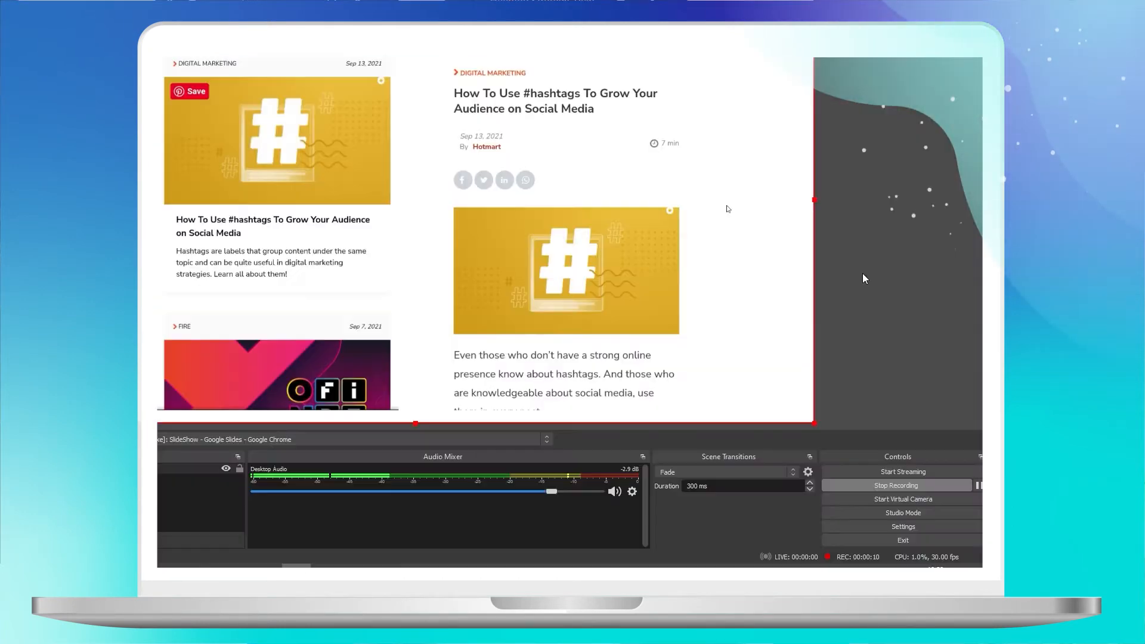
pyautogui.click(913, 488)
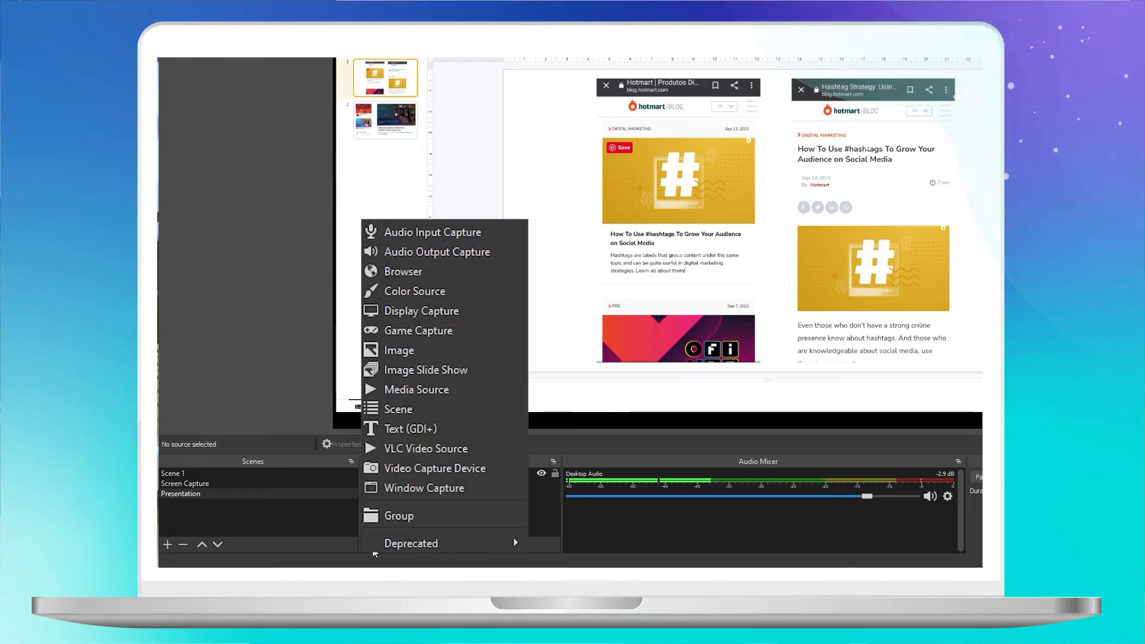
# Start adding a Video Capture Device source to the Presentation scene.
pyautogui.click(441, 469)
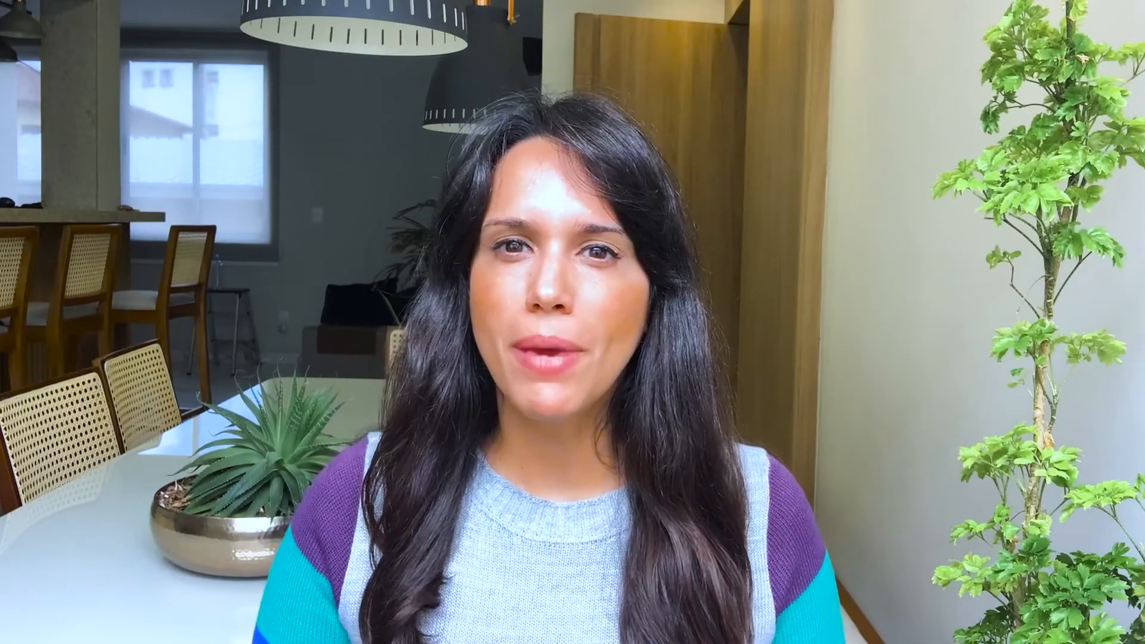